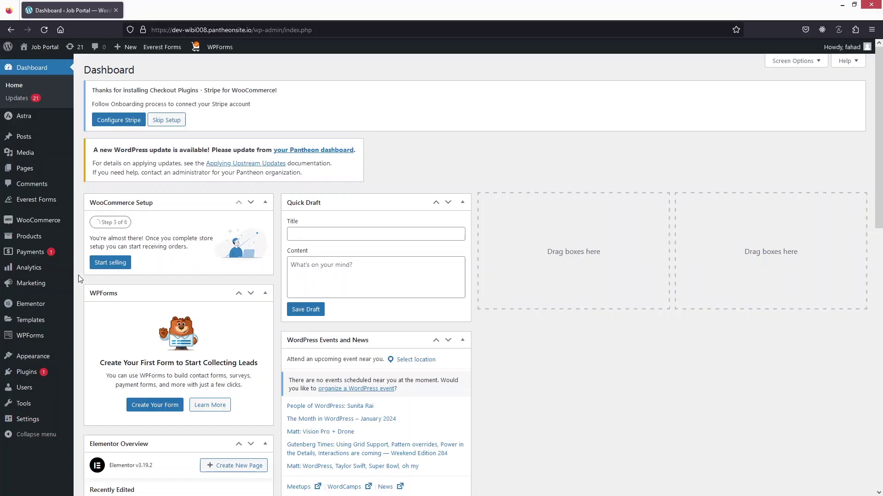
Search the plugin directory for 'request a quote' and install the Request a Quote plugin.
mouse_move(41, 374)
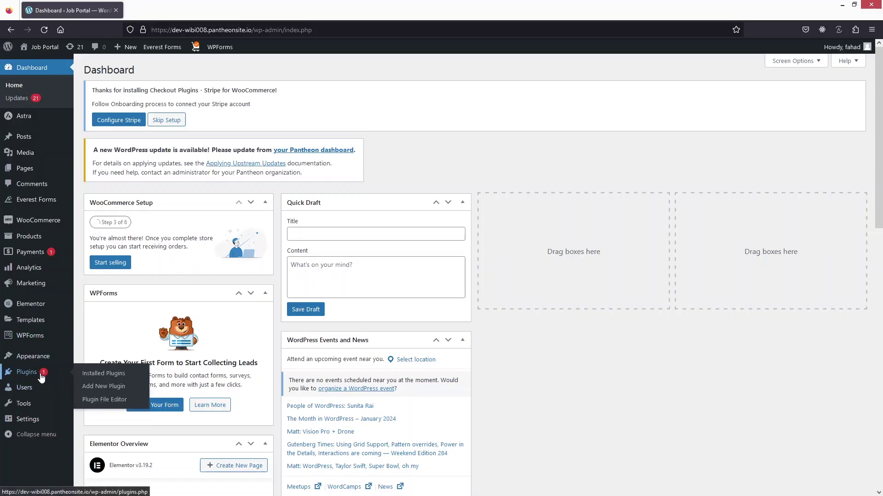
click(104, 387)
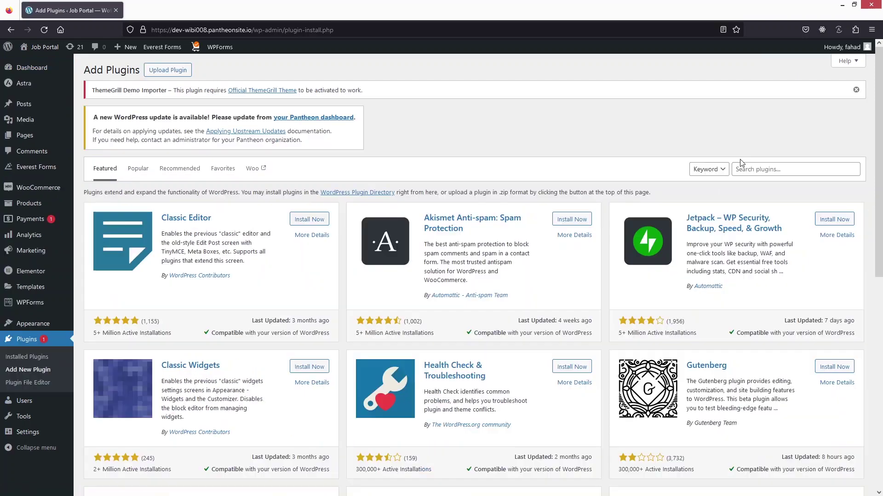
click(766, 172)
text(request a quote)
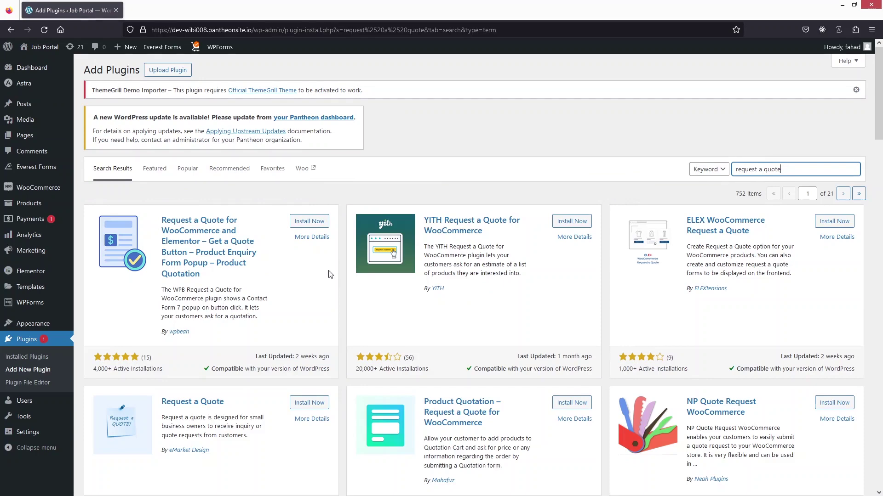
scroll(329, 276, down, 3)
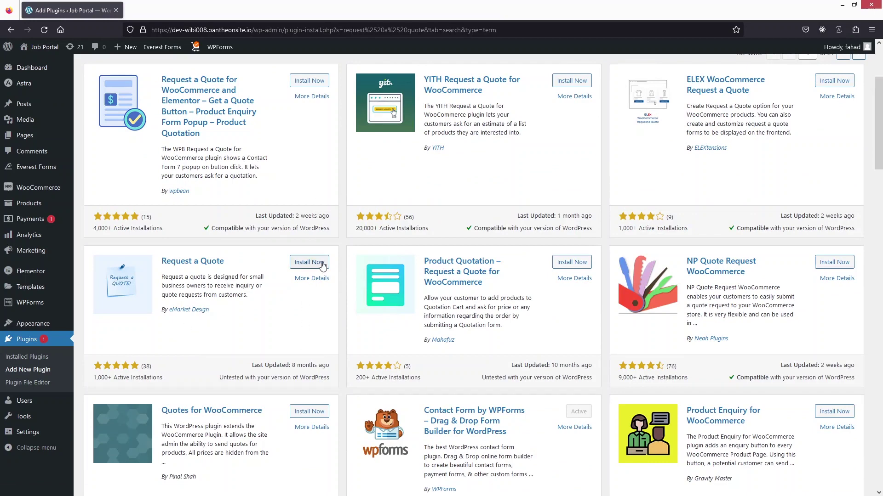
click(308, 263)
Activate Request a Quote and browse its Getting Started welcome page with Quickstart links.
click(306, 268)
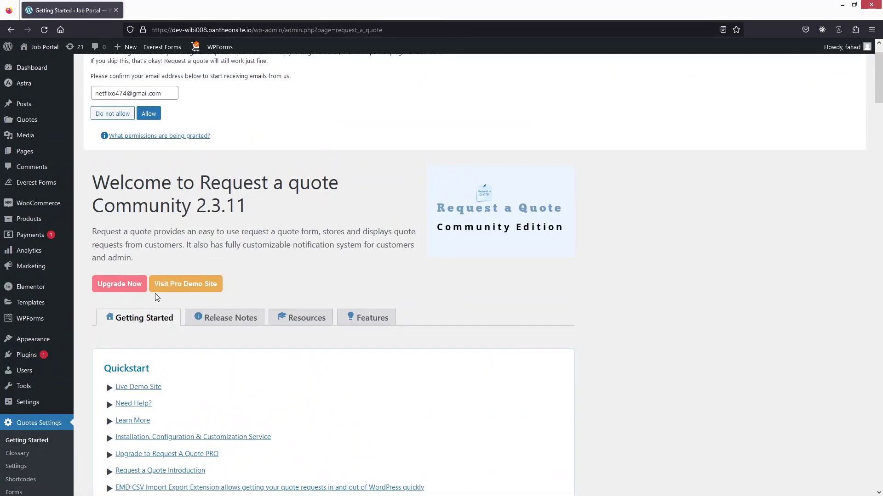
scroll(156, 298, up, 1)
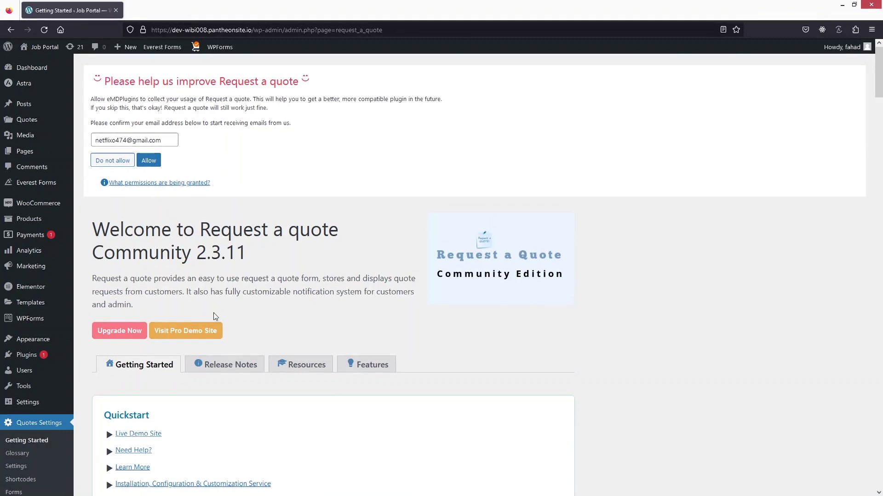
scroll(126, 405, down, 7)
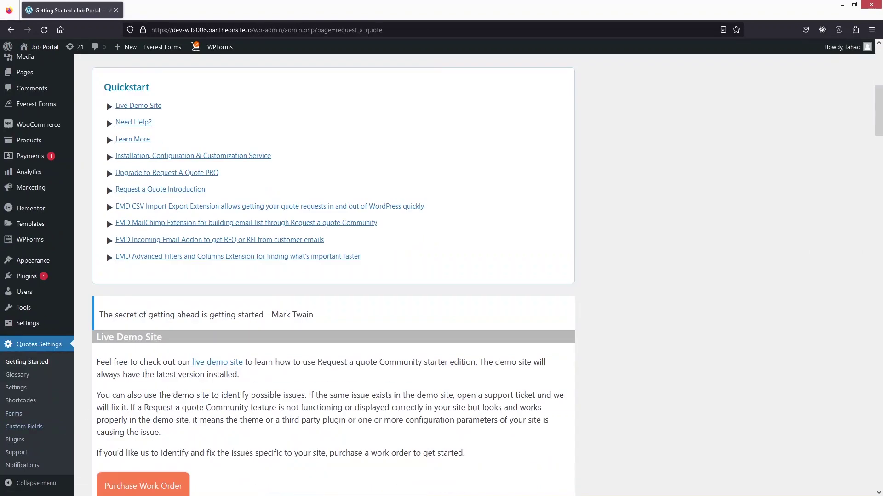
scroll(19, 422, up, 1)
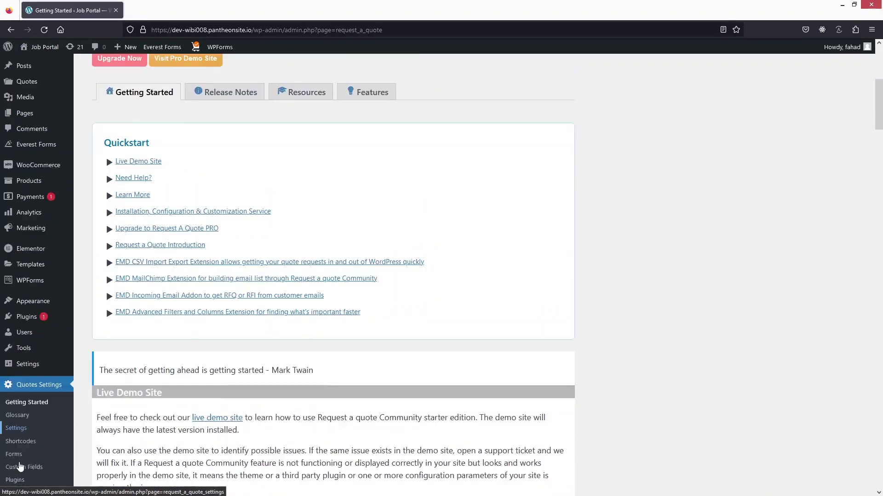
scroll(18, 421, down, 1)
scroll(26, 417, up, 5)
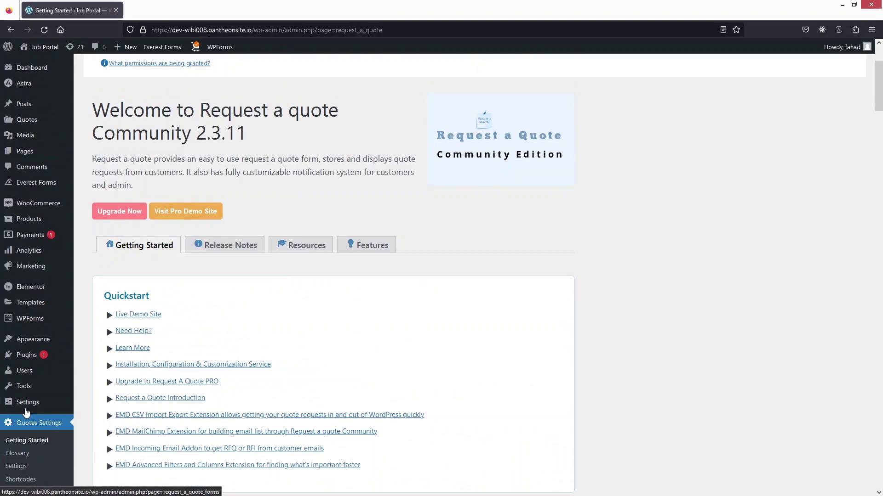
mouse_move(33, 123)
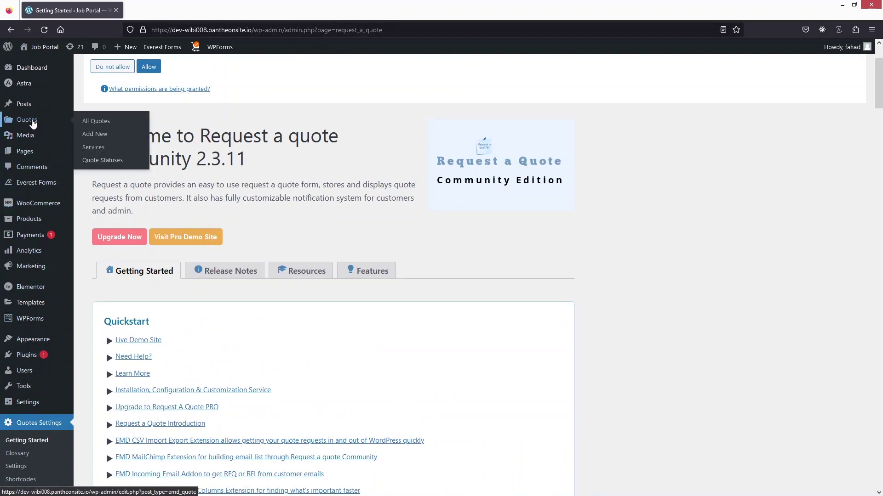
click(49, 124)
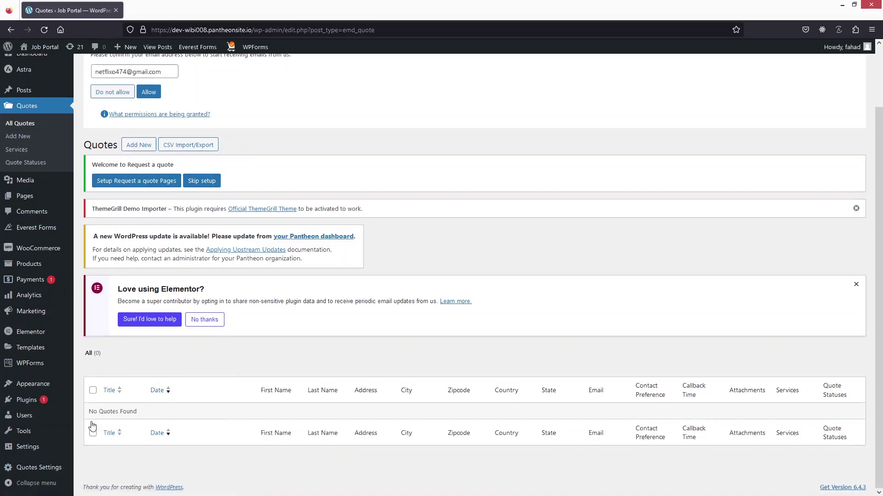
mouse_move(49, 474)
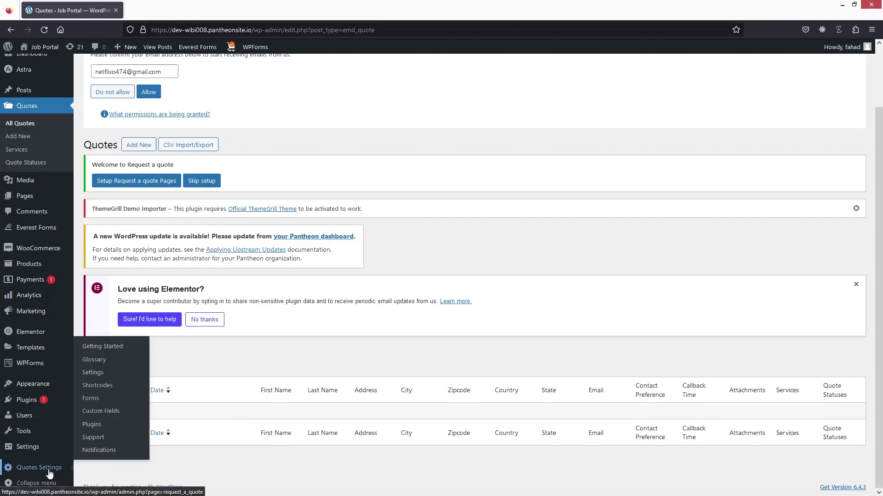
click(50, 474)
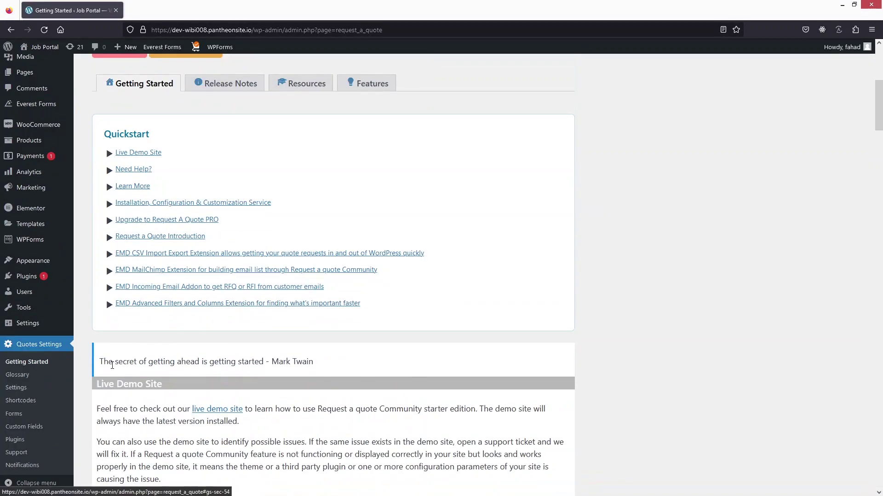
Copy the Request a quote form's shortcode [emd_form id="1871"] from the Quotes Settings Forms list.
click(22, 415)
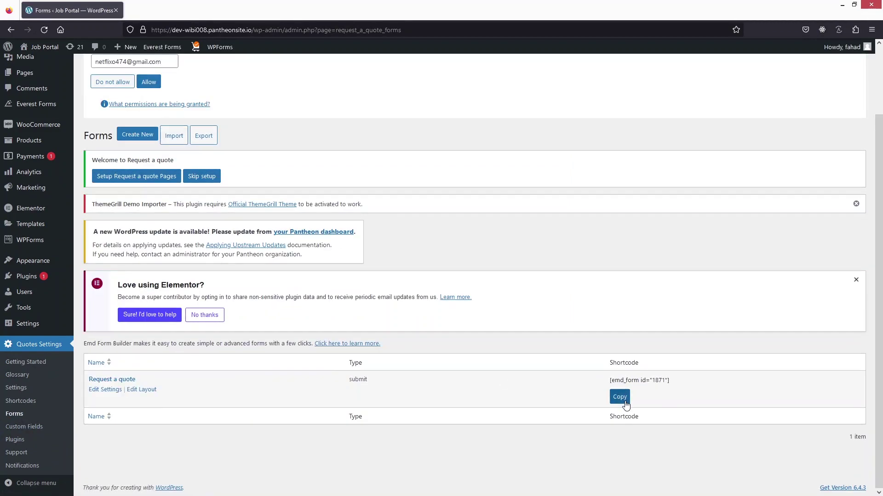
click(621, 398)
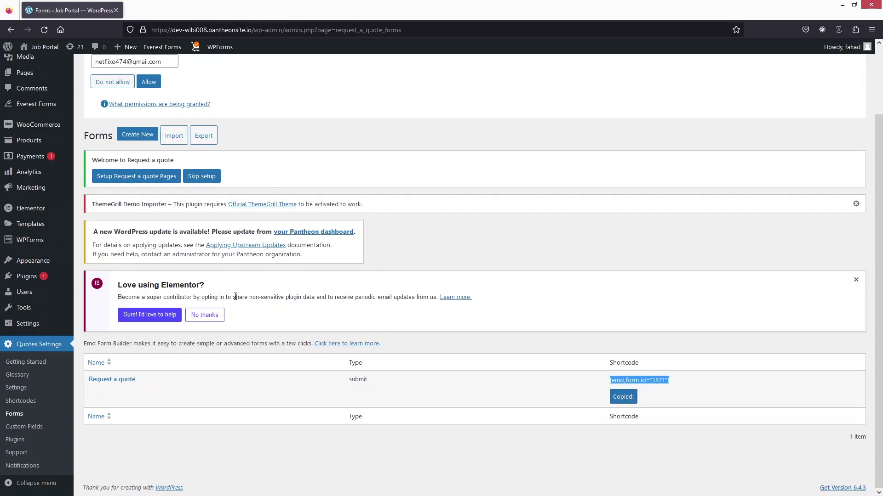
mouse_move(42, 75)
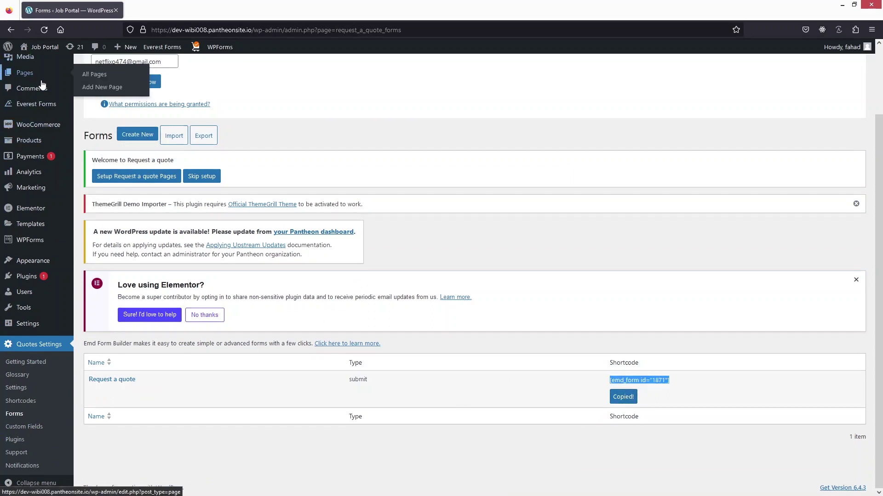
Create a new page in a separate tab and title it 'REQUEST A QUOTE'.
middle_click(100, 87)
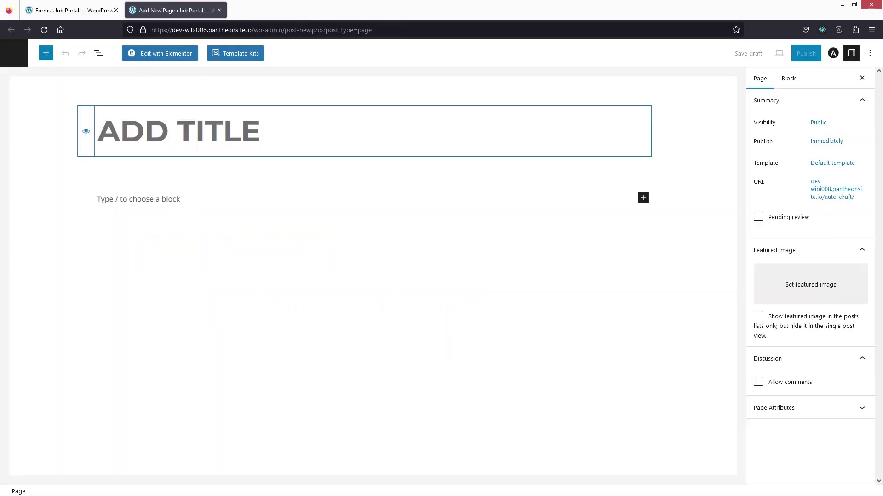
click(201, 139)
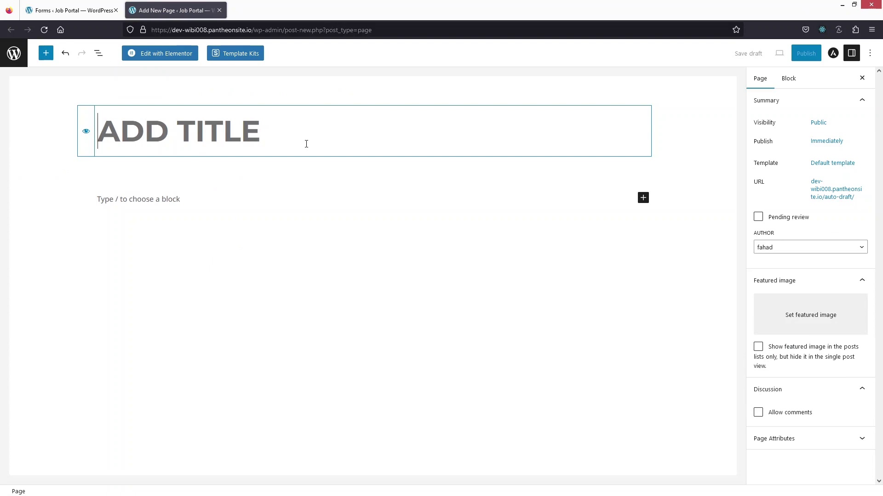
text(REQUEST A)
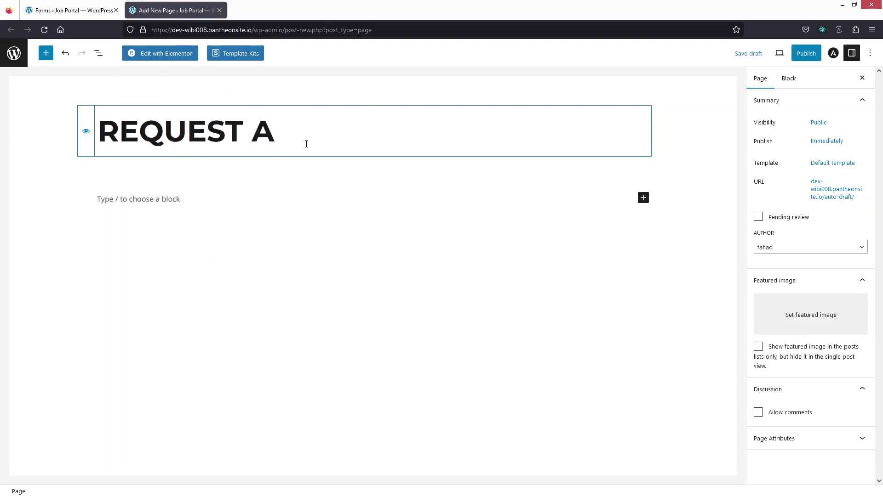
text( QUOTE)
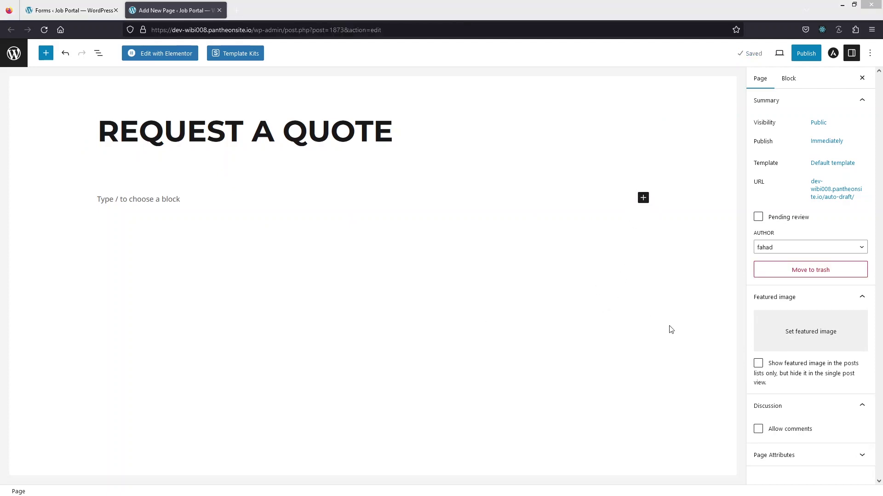
Add a Shortcode block below the title holding [emd_form id="1871"].
click(643, 200)
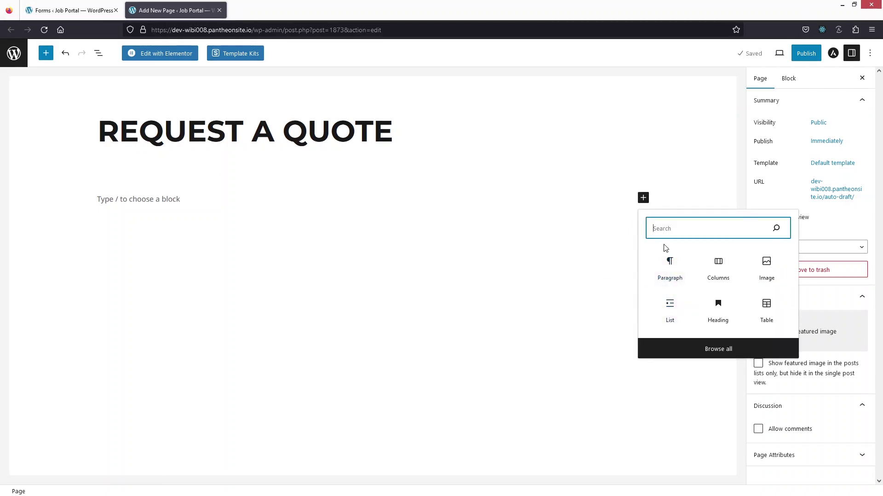
text(short)
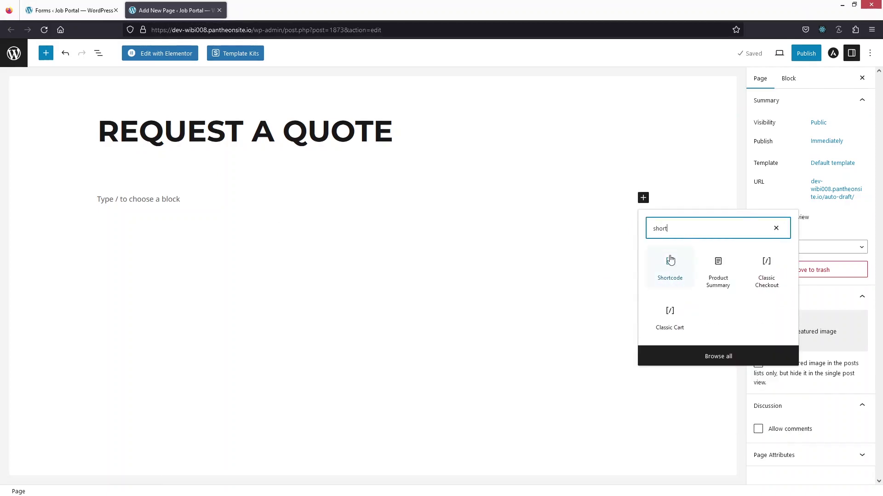
click(670, 269)
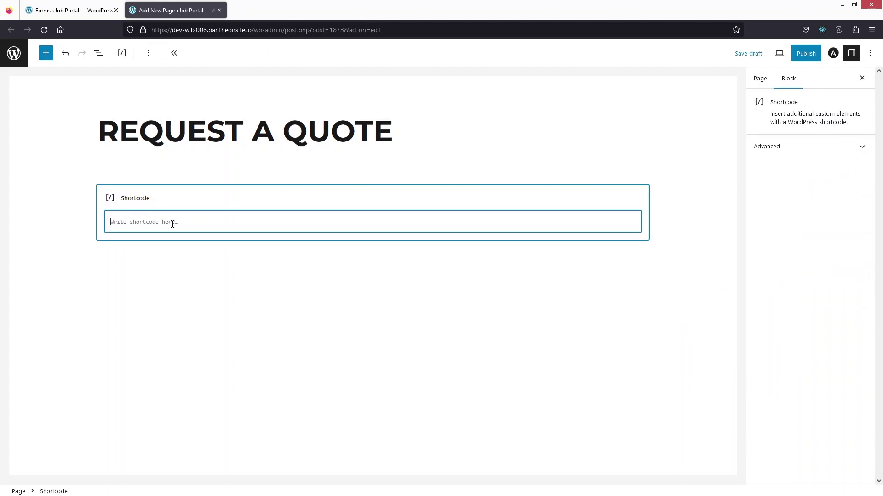
click(72, 13)
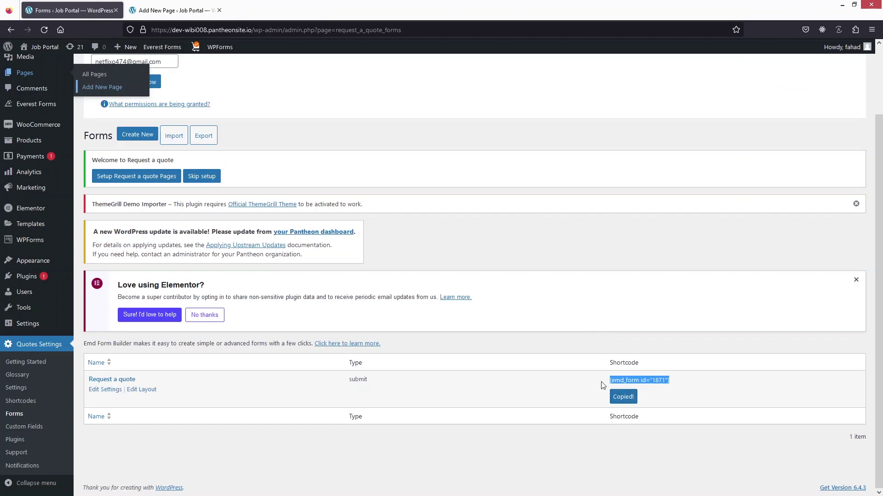
click(172, 10)
key(ctrl+v)
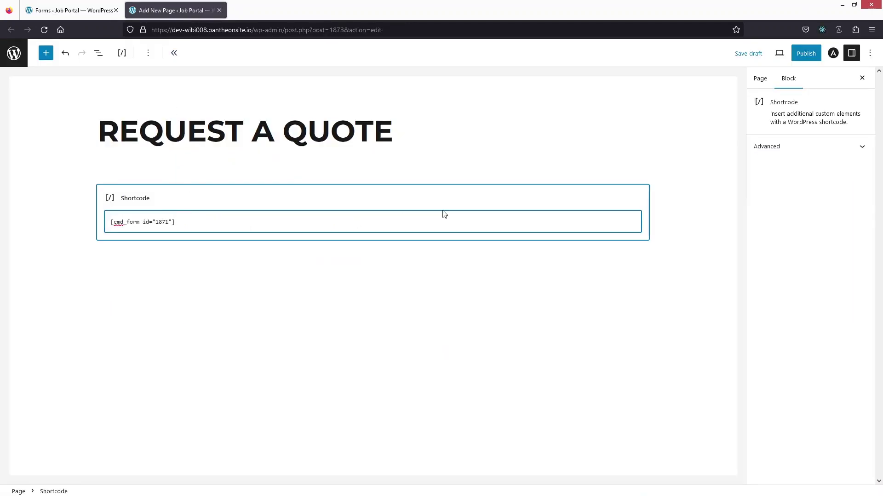
Publish the REQUEST A QUOTE page and view it live in a new tab.
click(804, 54)
click(793, 57)
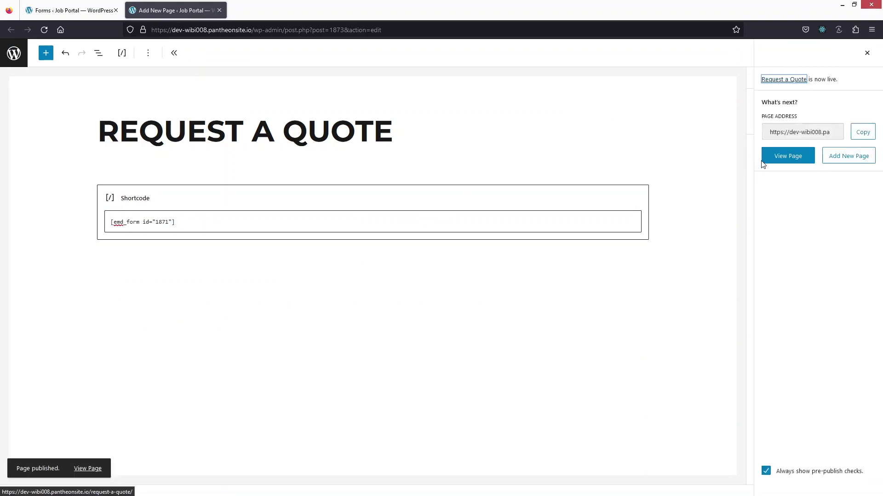
click(788, 157)
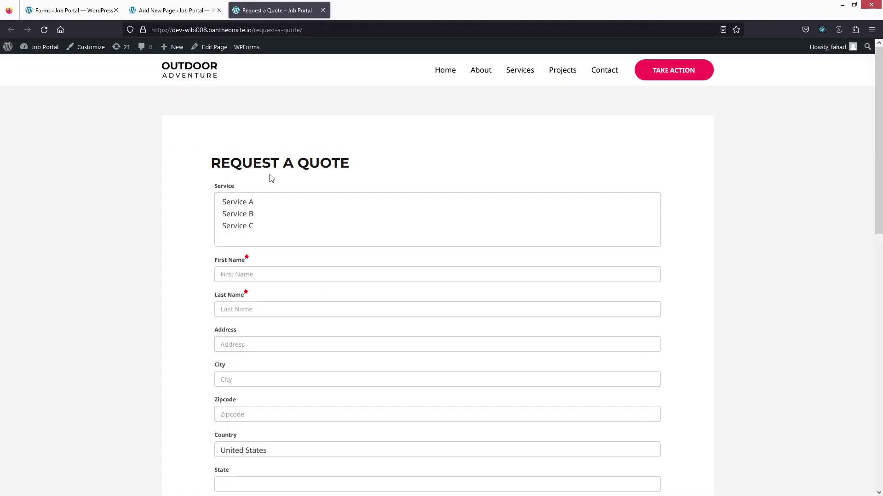
Scroll the live page's quote form from the service choices down to SEND A REQUEST.
scroll(314, 184, down, 2)
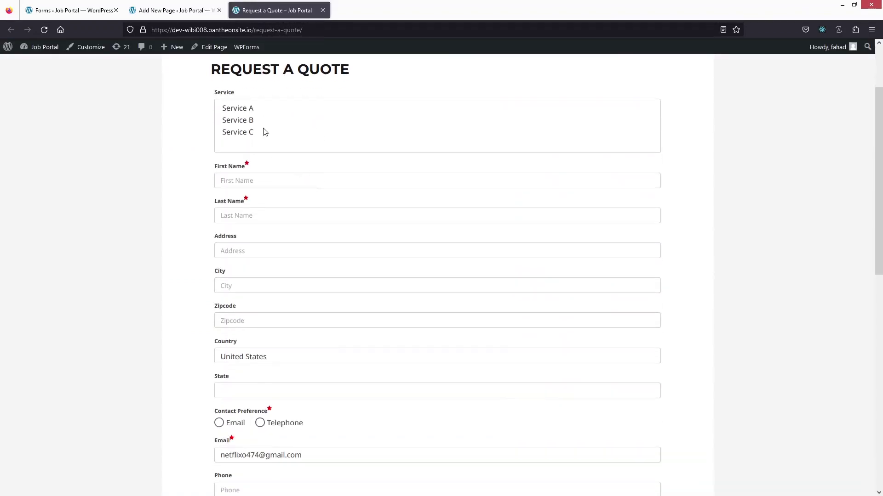
scroll(270, 179, down, 1)
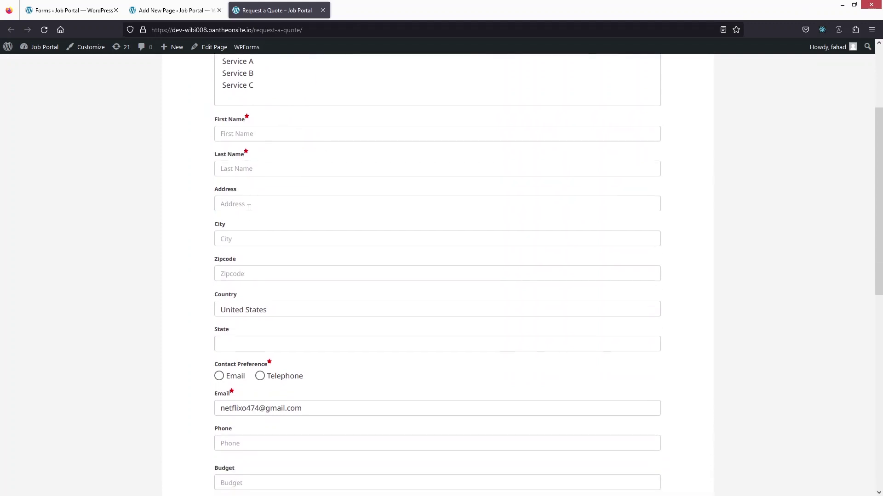
scroll(248, 207, down, 3)
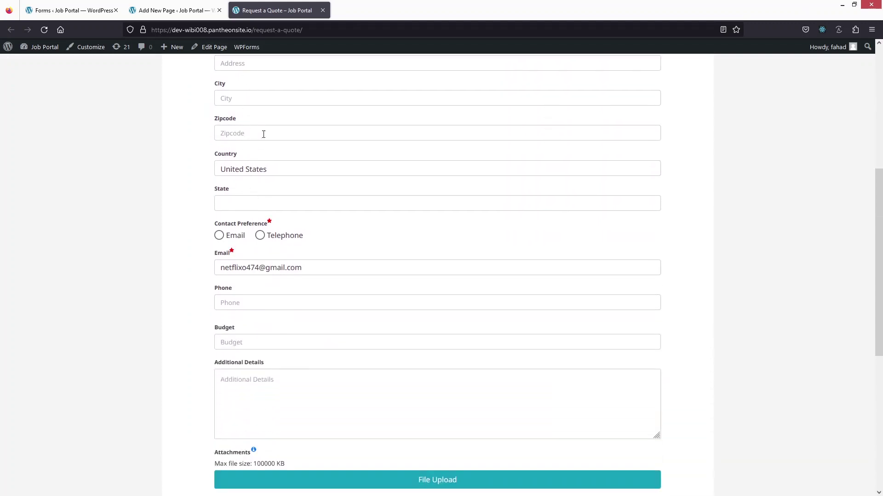
scroll(285, 212, down, 2)
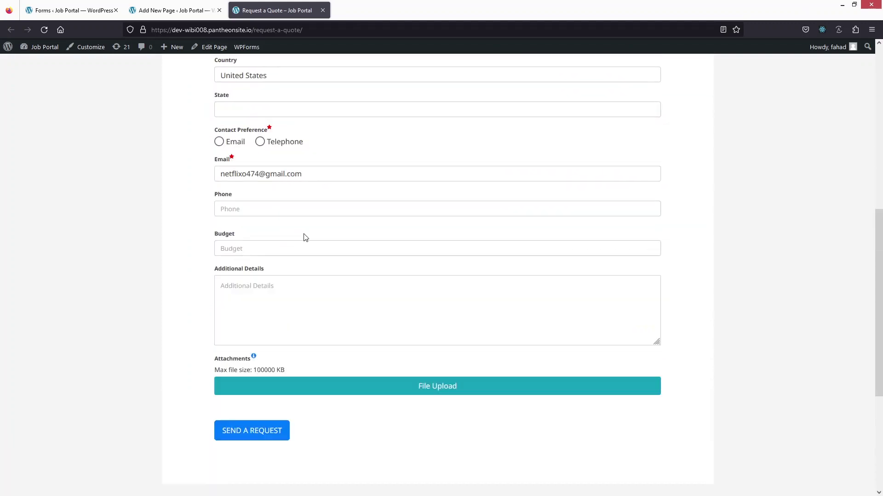
scroll(285, 212, down, 3)
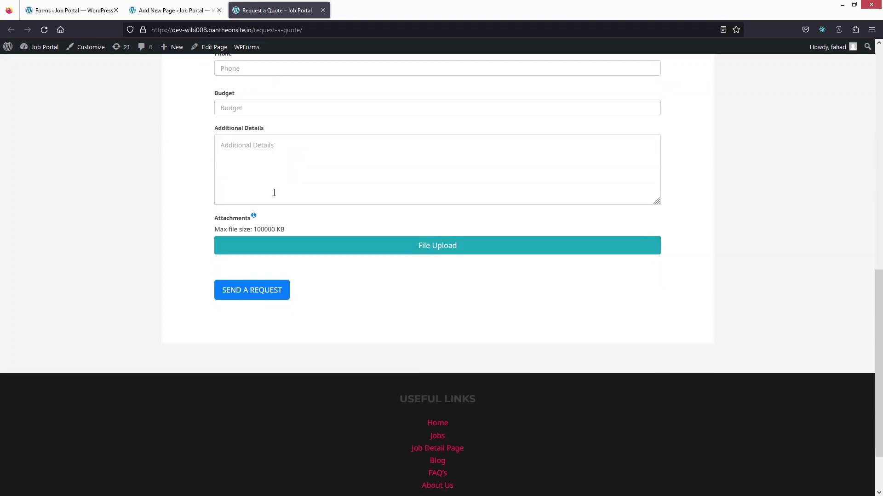
scroll(274, 192, up, 2)
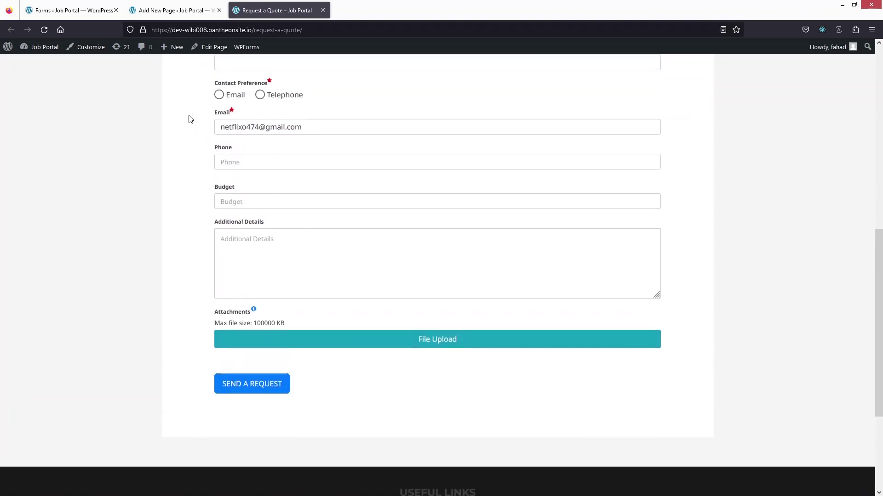
Return to the Forms list and open the Request a quote form's layout editor.
click(70, 10)
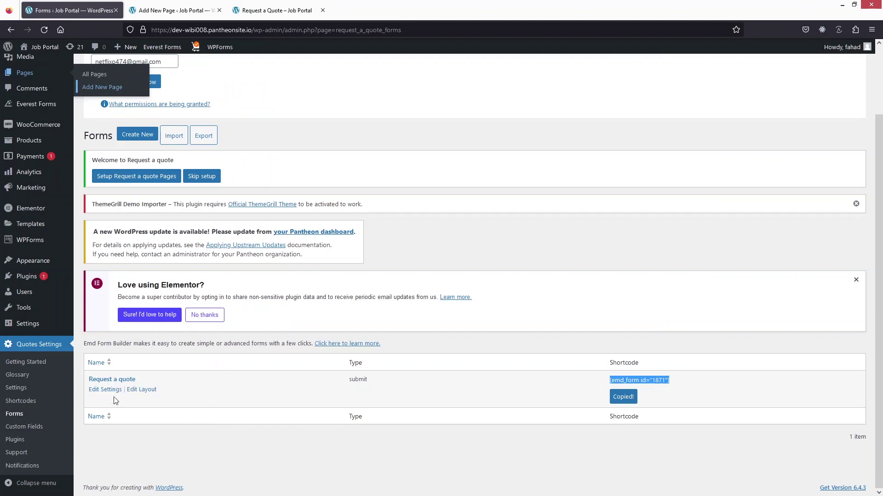
click(142, 390)
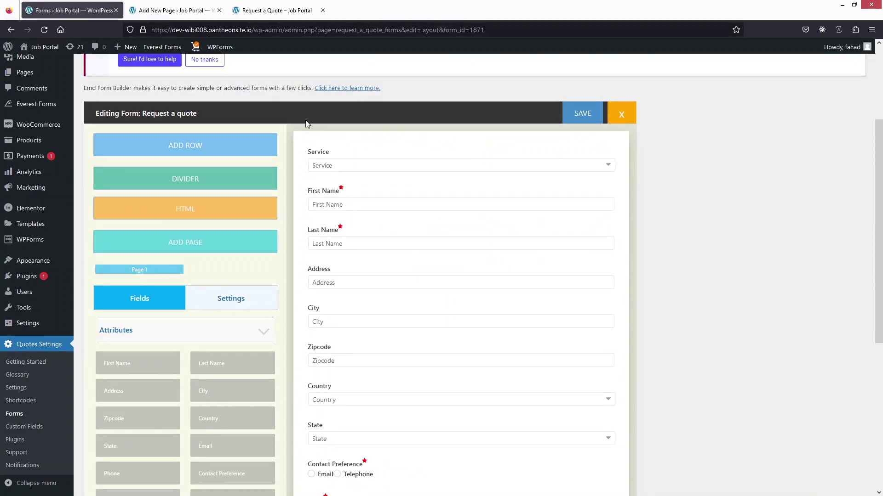
mouse_move(321, 161)
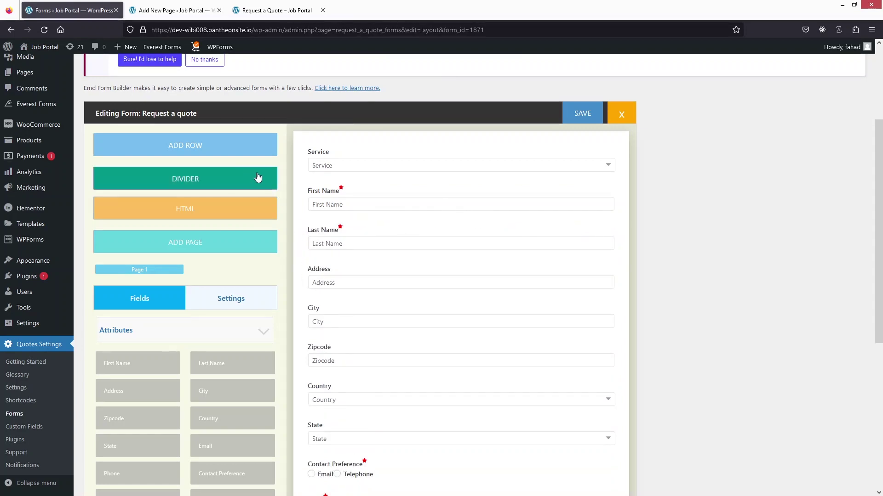
Add a divider row and drag it just below the Service field.
click(237, 181)
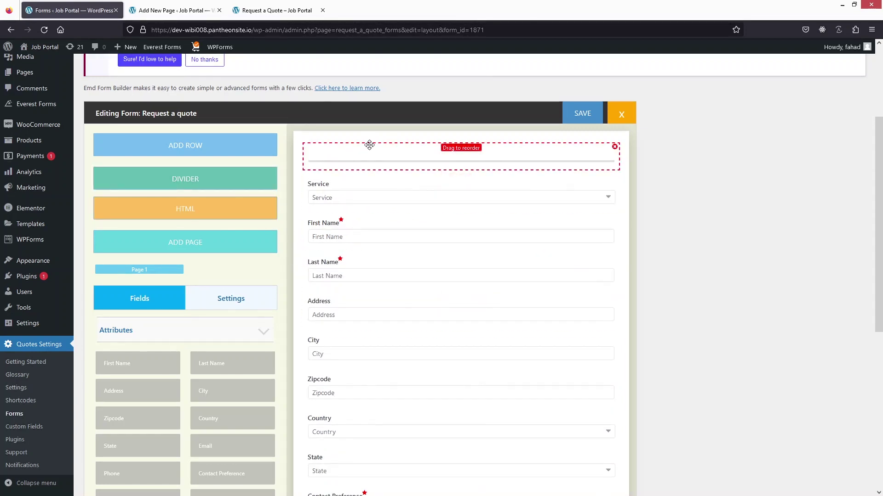
drag(369, 145, 364, 248)
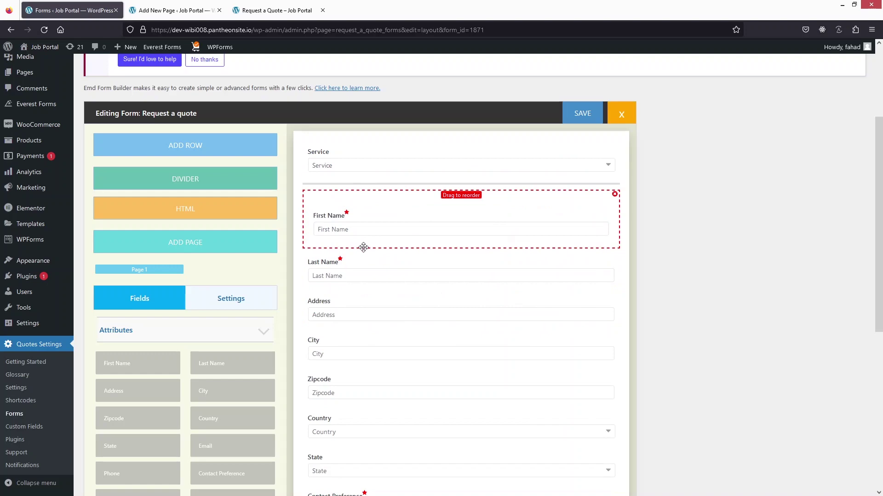
scroll(363, 248, down, 2)
scroll(325, 252, up, 2)
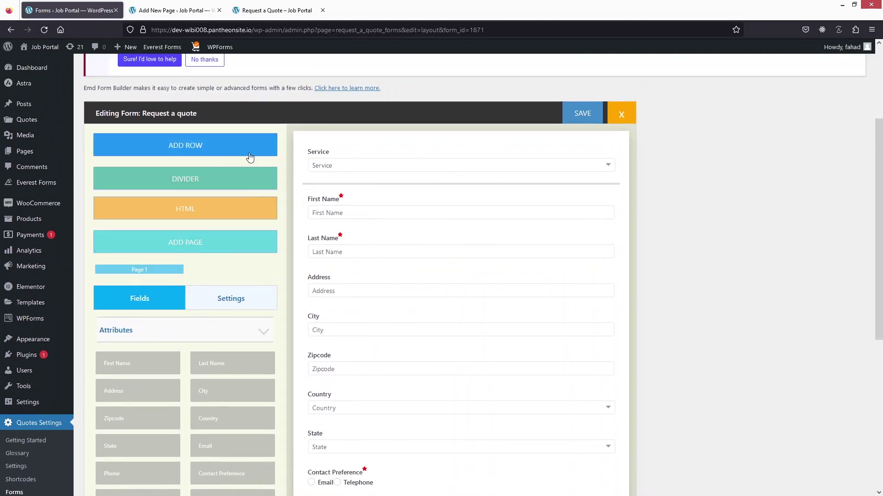
scroll(205, 221, down, 2)
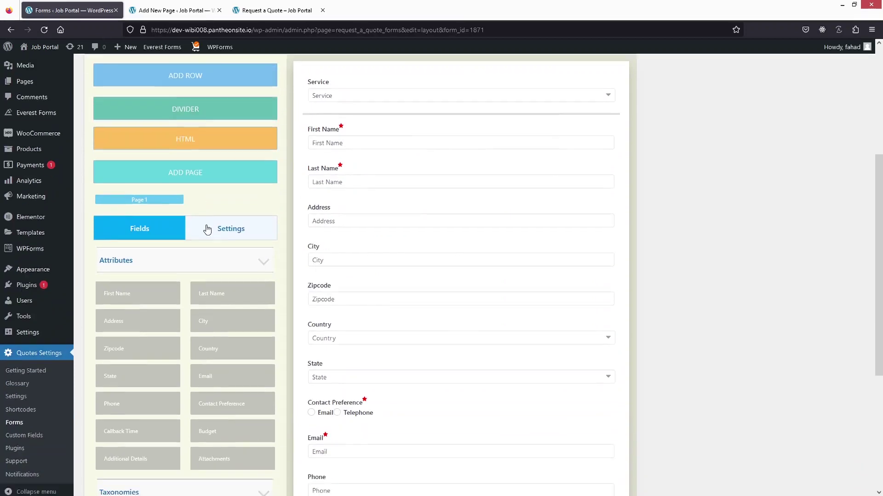
scroll(207, 220, up, 1)
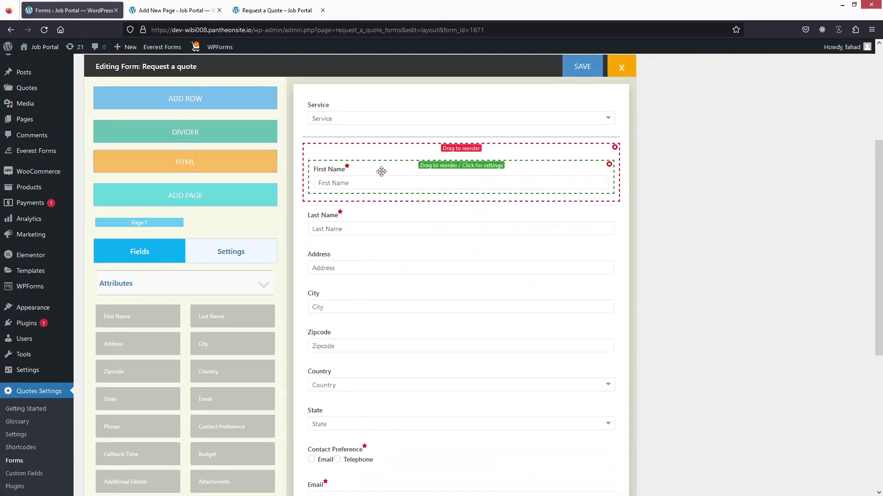
Open the First Name field's settings, select its label text, and try dragging the State field.
click(330, 170)
scroll(216, 272, down, 3)
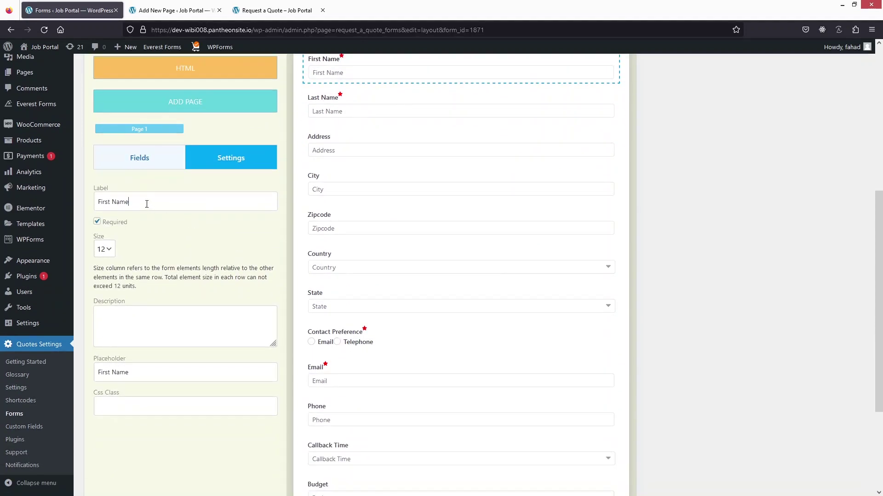
drag(147, 205, 94, 204)
scroll(122, 230, down, 2)
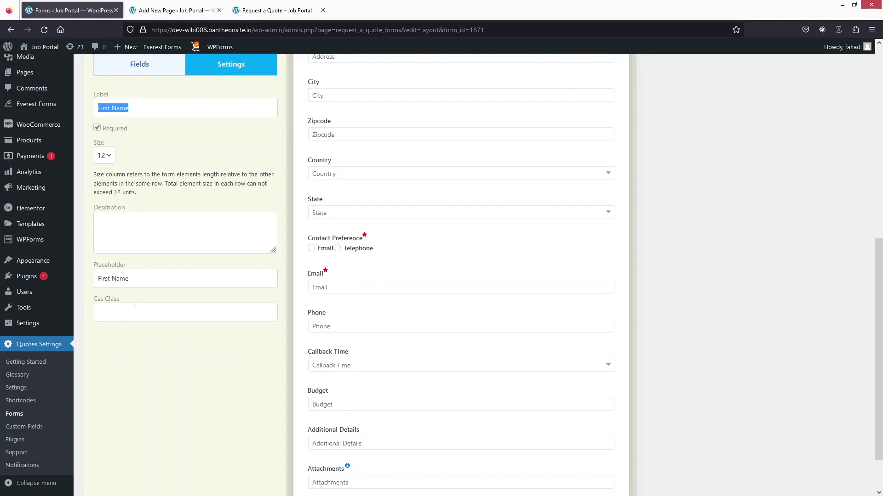
scroll(133, 308, up, 2)
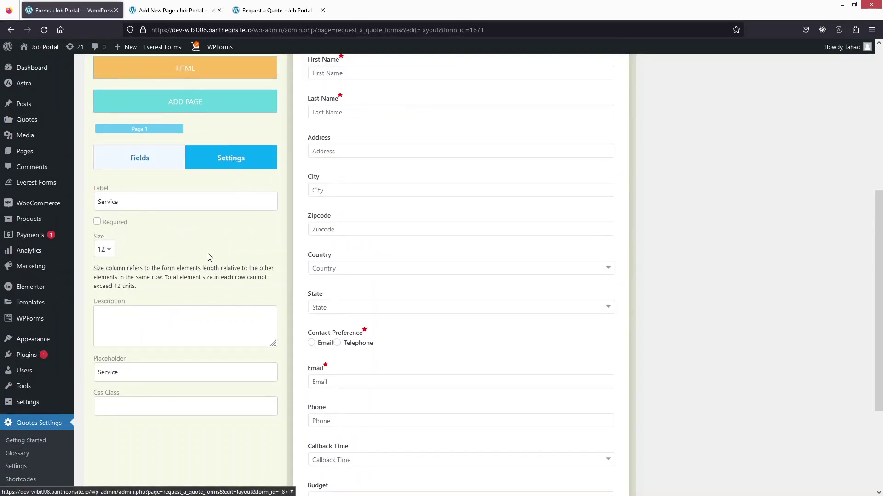
scroll(175, 256, up, 1)
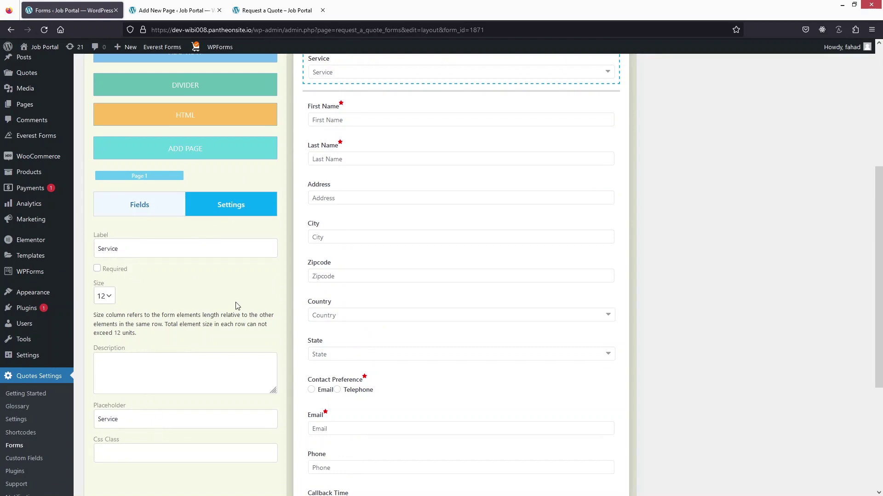
scroll(368, 294, down, 1)
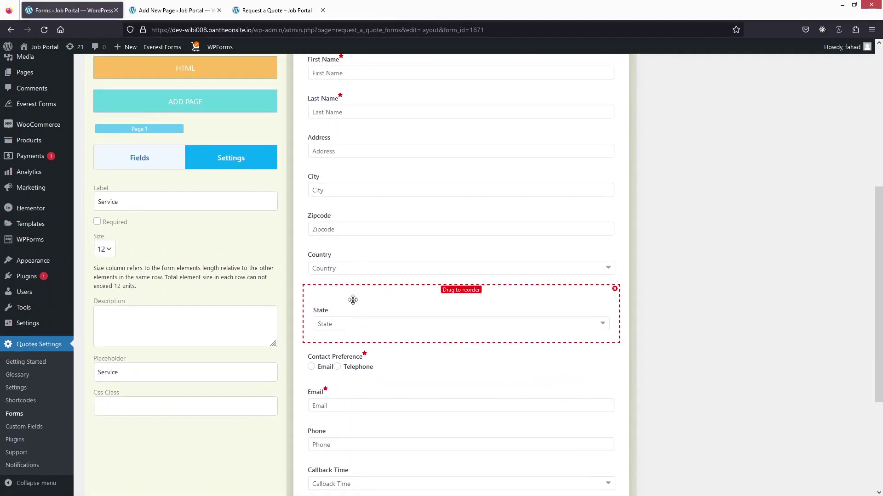
scroll(363, 298, down, 2)
scroll(355, 304, up, 2)
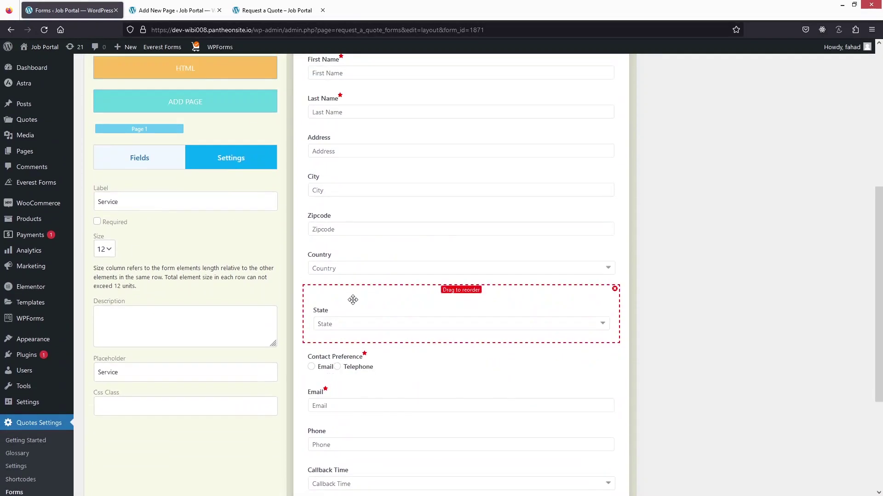
drag(352, 300, 317, 275)
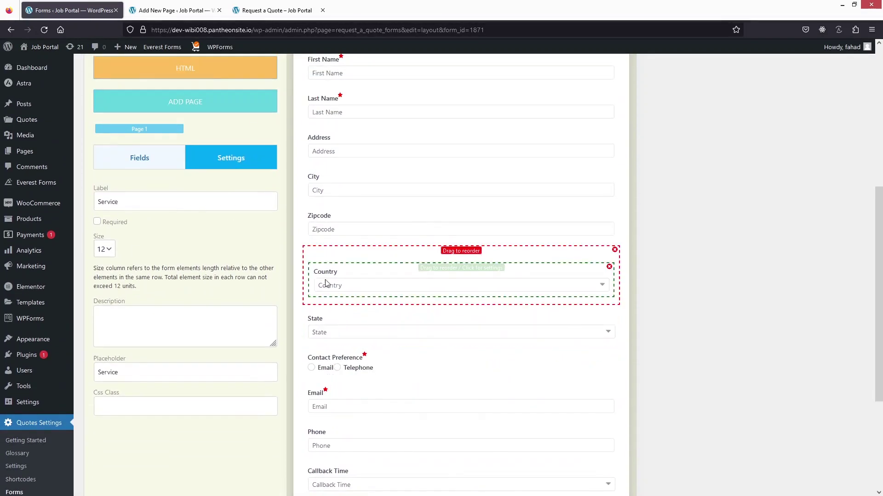
scroll(220, 173, down, 1)
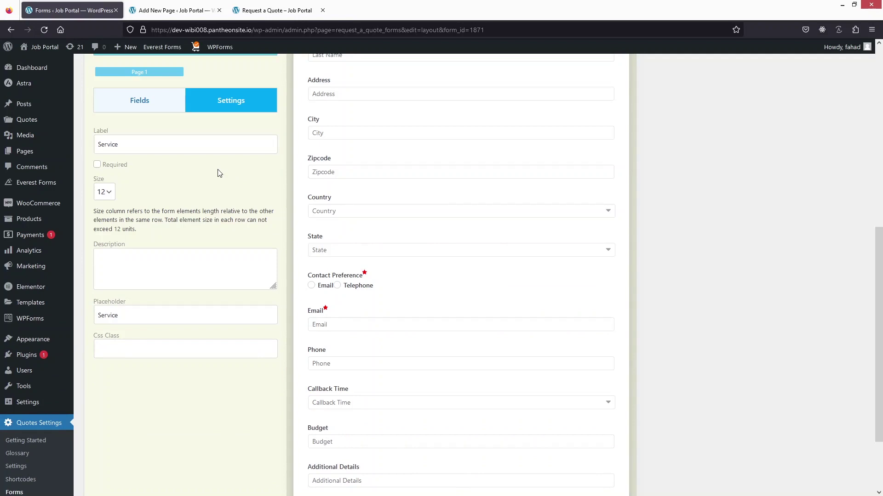